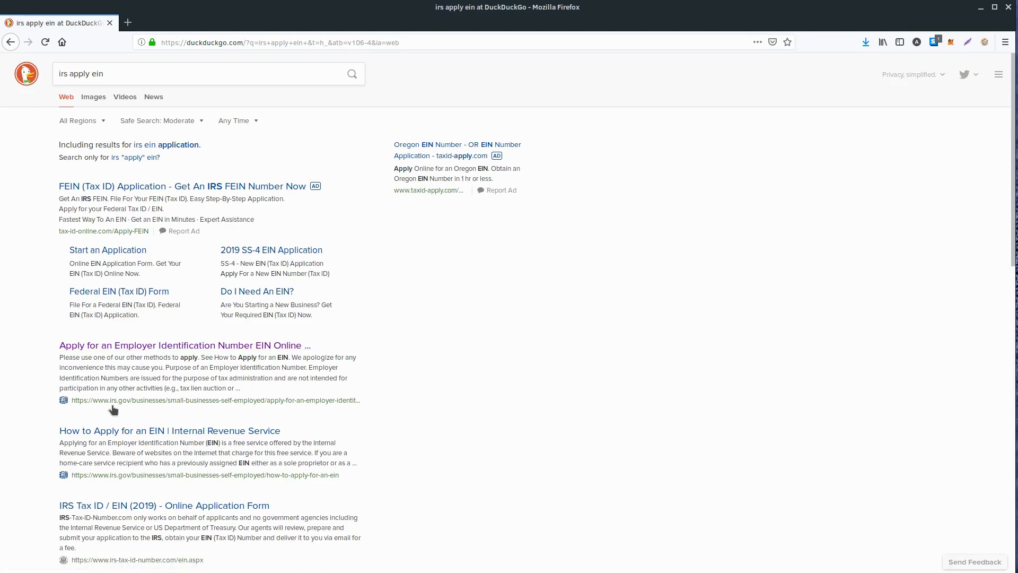
Open the IRS page for applying for an EIN online from the search results and read through its application steps
click(93, 348)
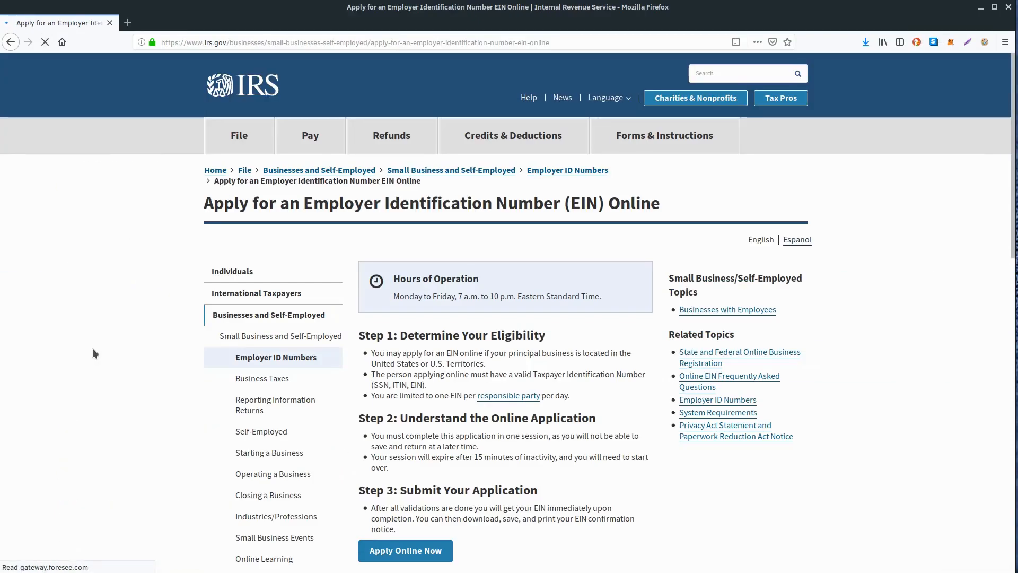
scroll(455, 376, down, 1)
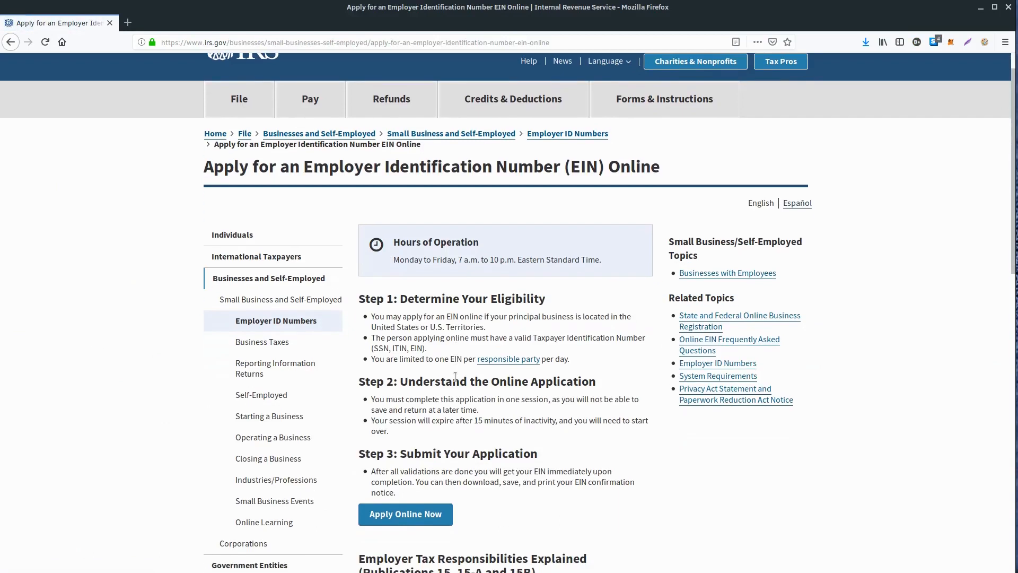
scroll(559, 425, down, 2)
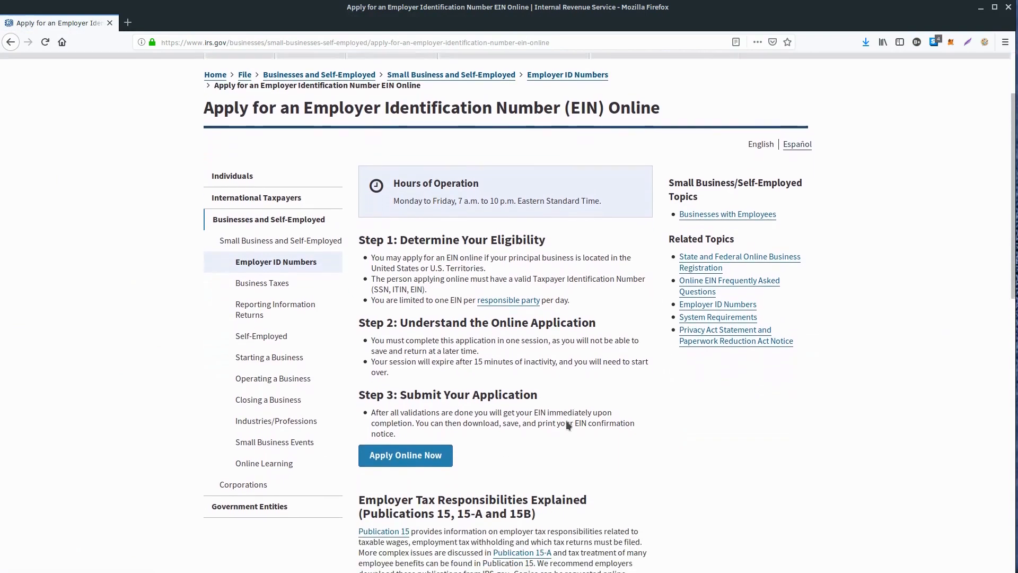
scroll(565, 419, down, 1)
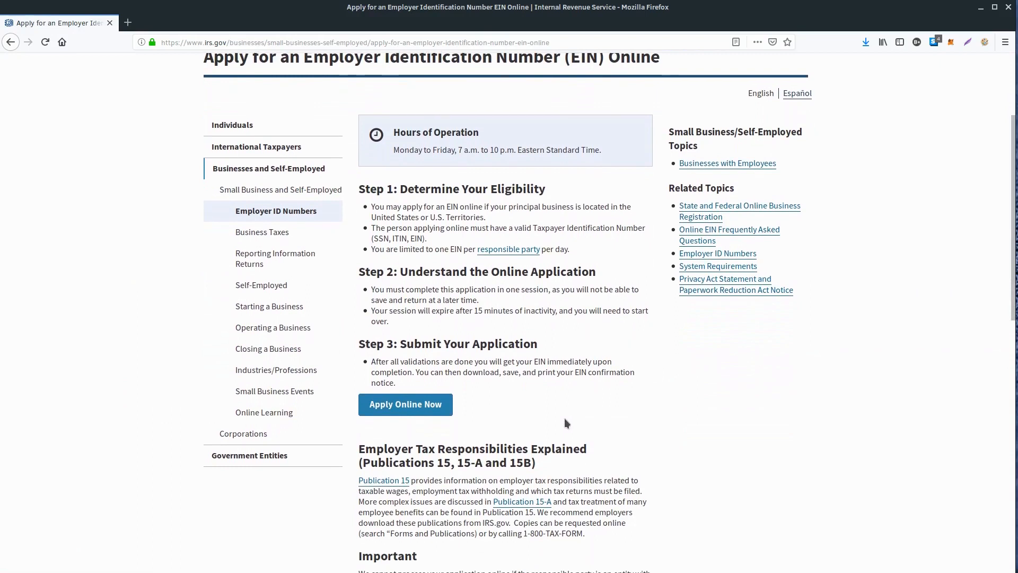
scroll(564, 418, down, 1)
scroll(564, 418, up, 5)
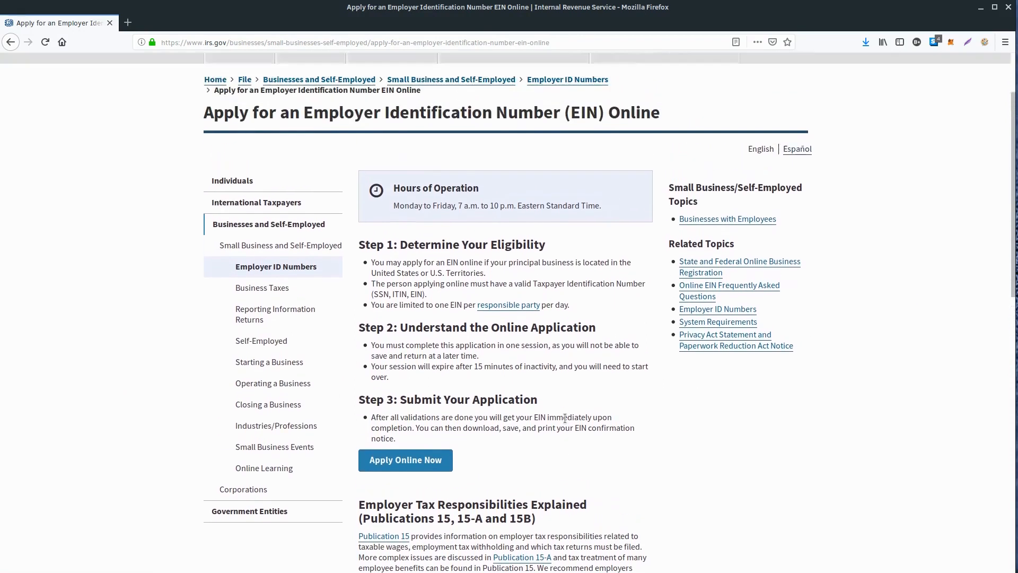
scroll(565, 418, down, 3)
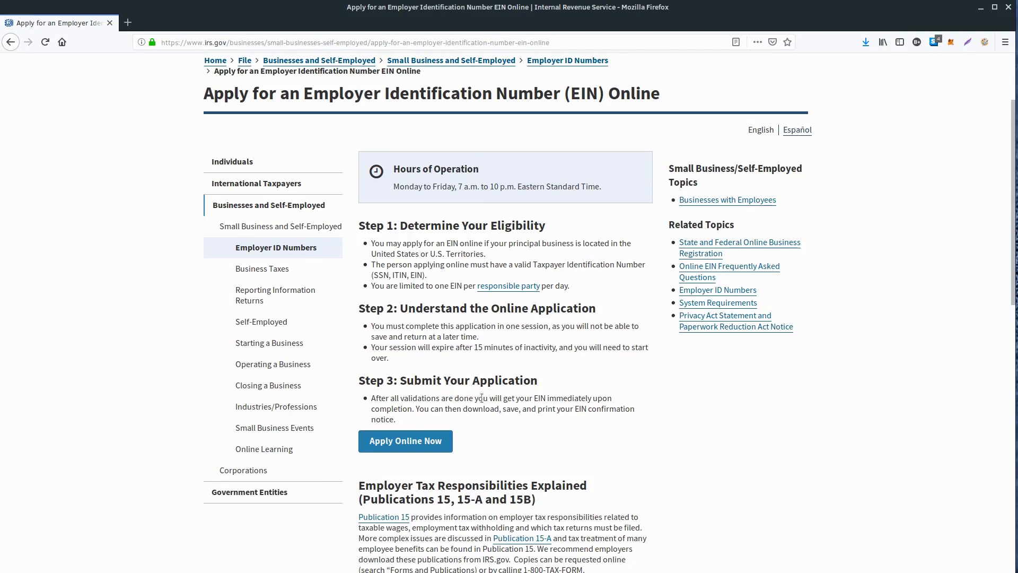
scroll(488, 424, down, 1)
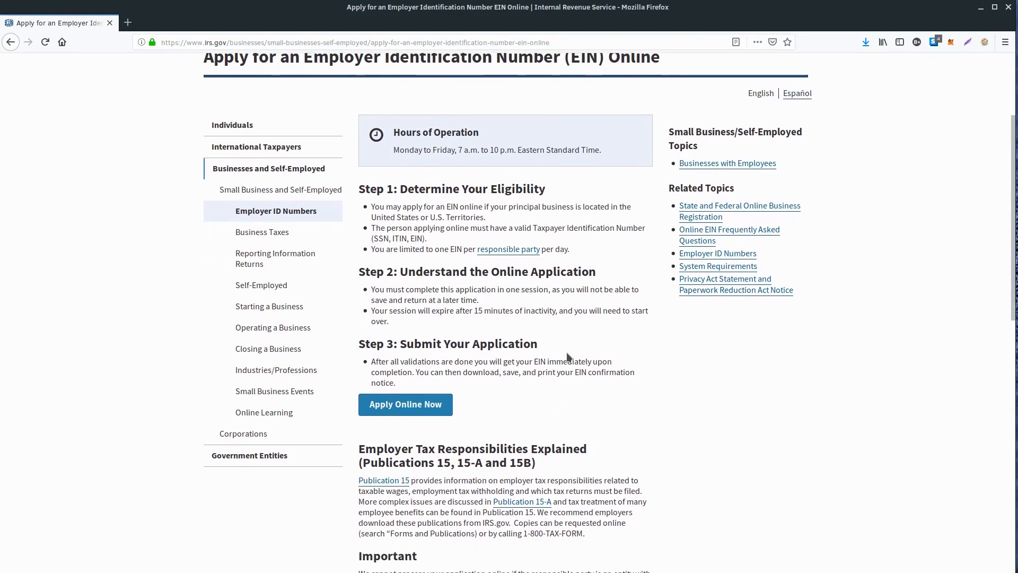
Launch the online EIN application, acknowledge the authorized-use notice and begin the application
click(411, 406)
click(411, 406)
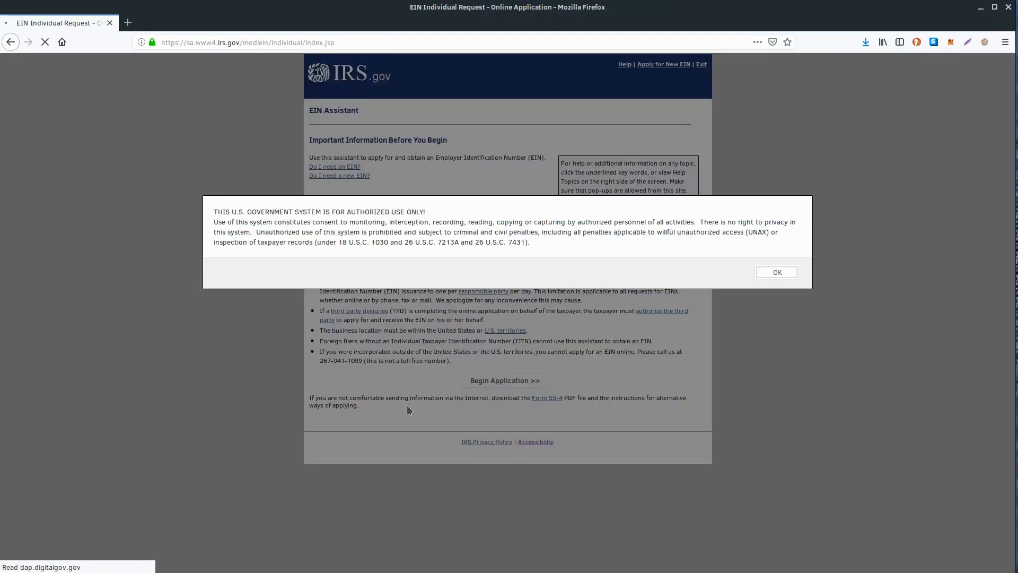
click(783, 271)
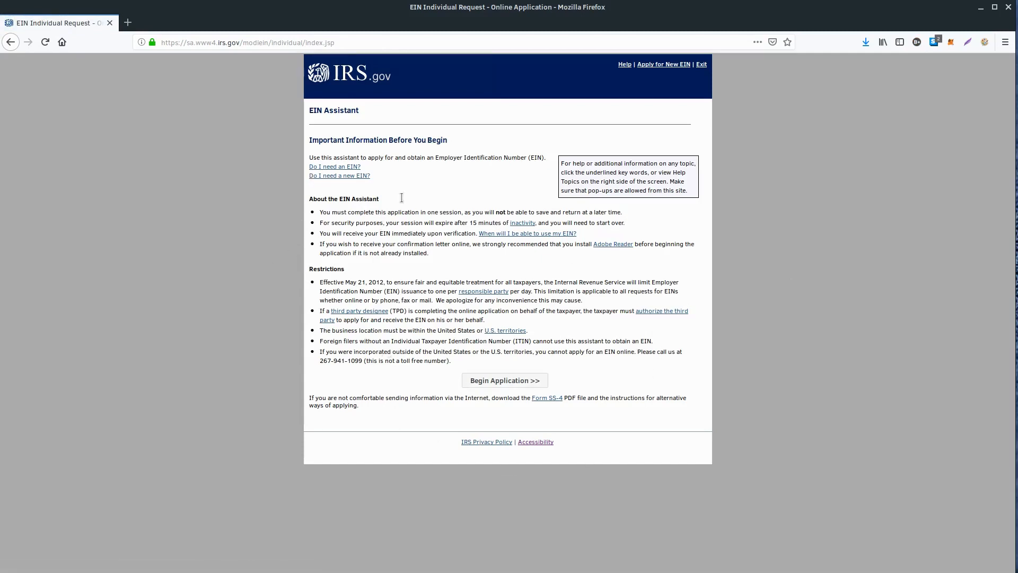
click(494, 380)
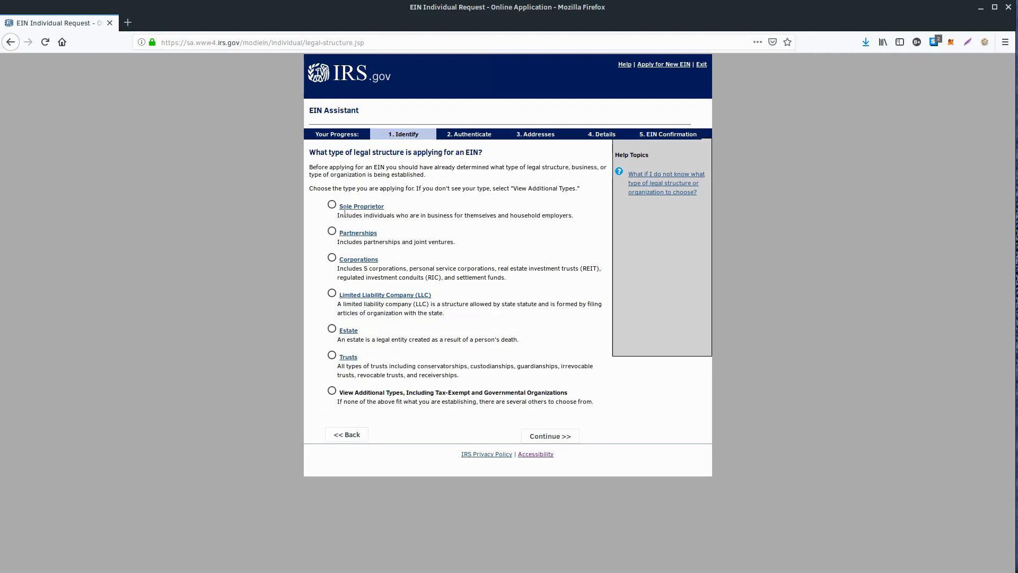
Choose Limited Liability Company (LLC) as the legal structure and continue past its description
click(332, 293)
click(548, 437)
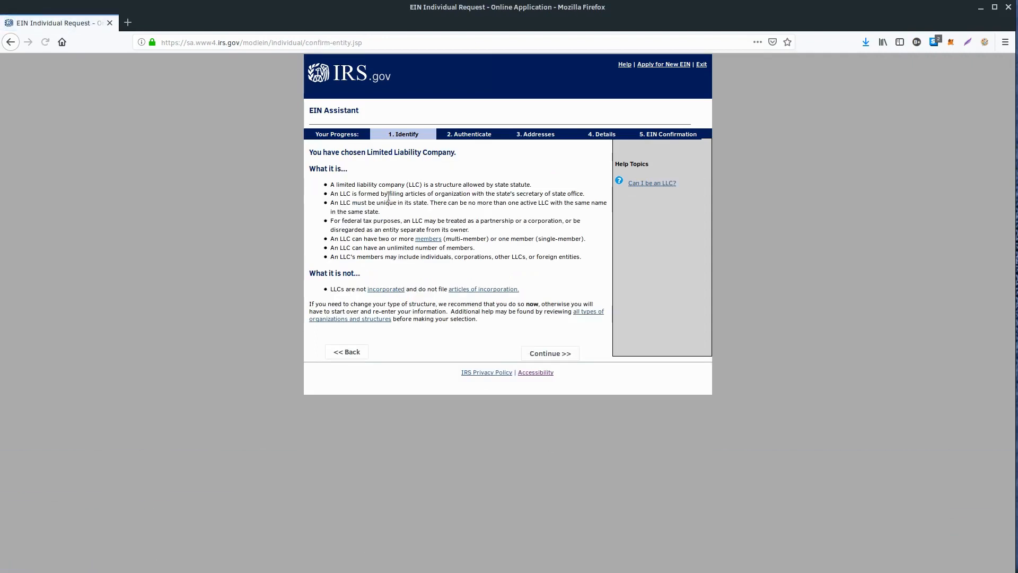
click(534, 350)
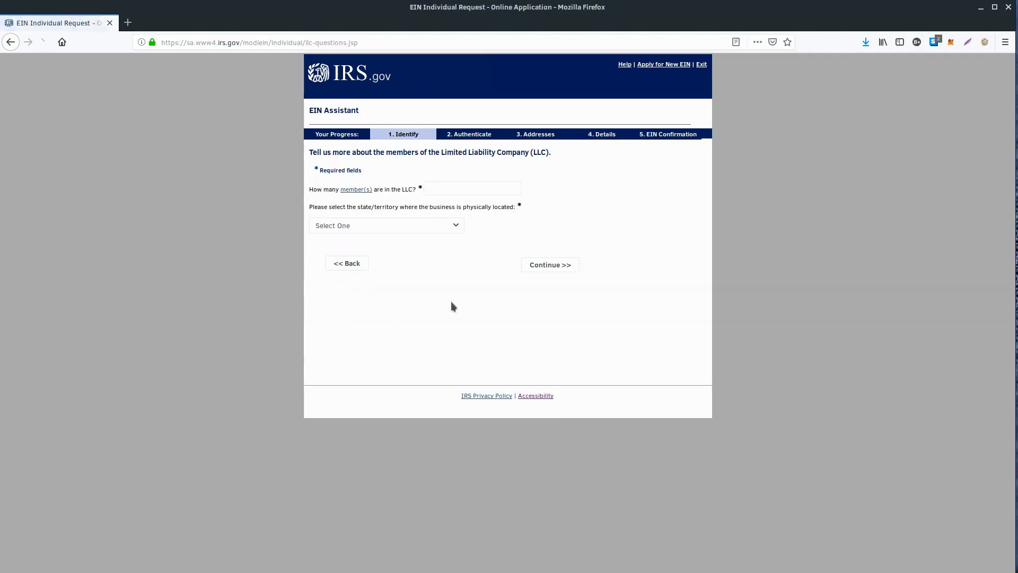
Declare 1 LLC member and Idaho (ID) as the business's physical location, and confirm the single-member LLC selection
click(474, 187)
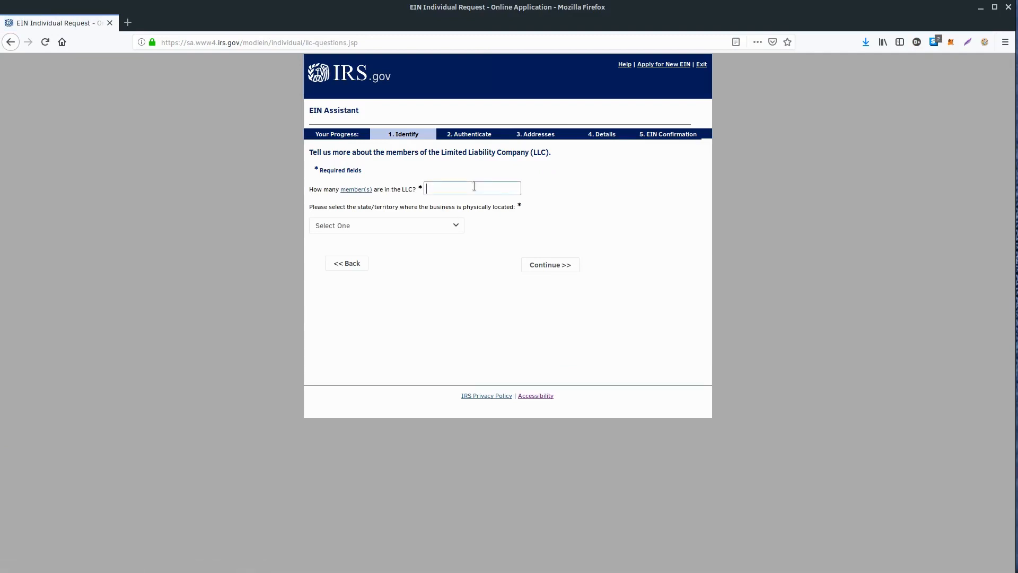
text(1)
click(357, 225)
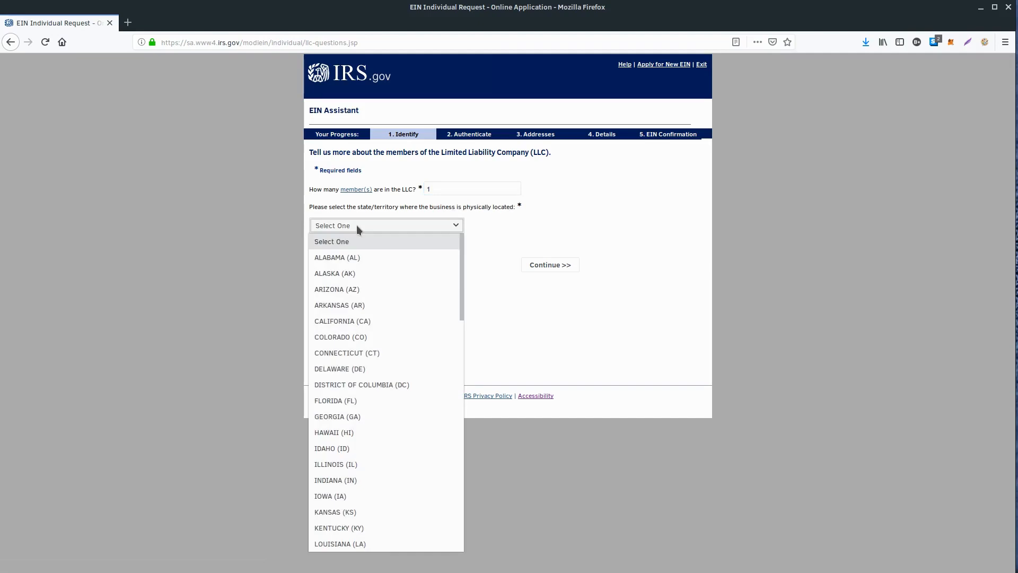
click(331, 449)
click(542, 268)
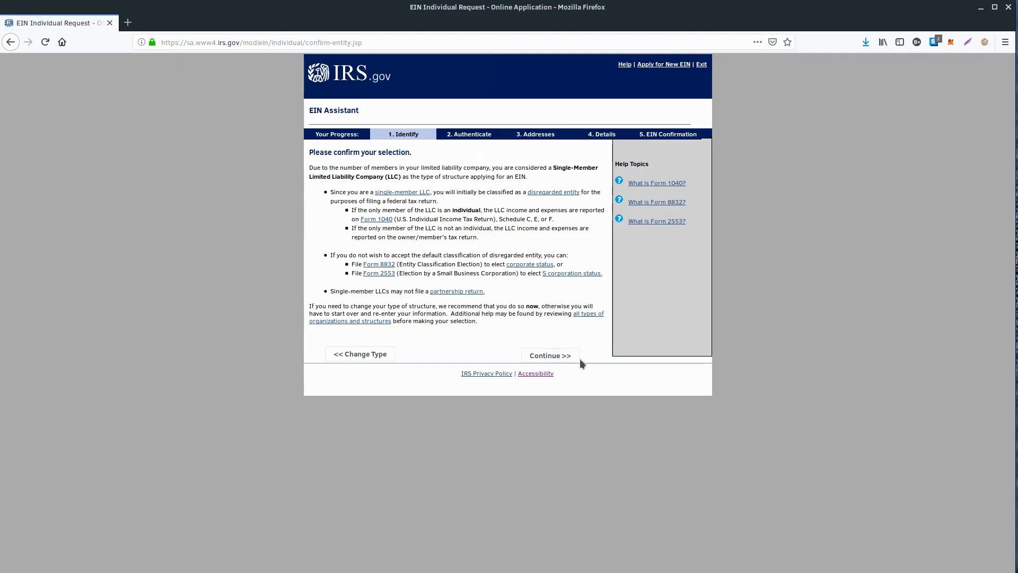
click(555, 357)
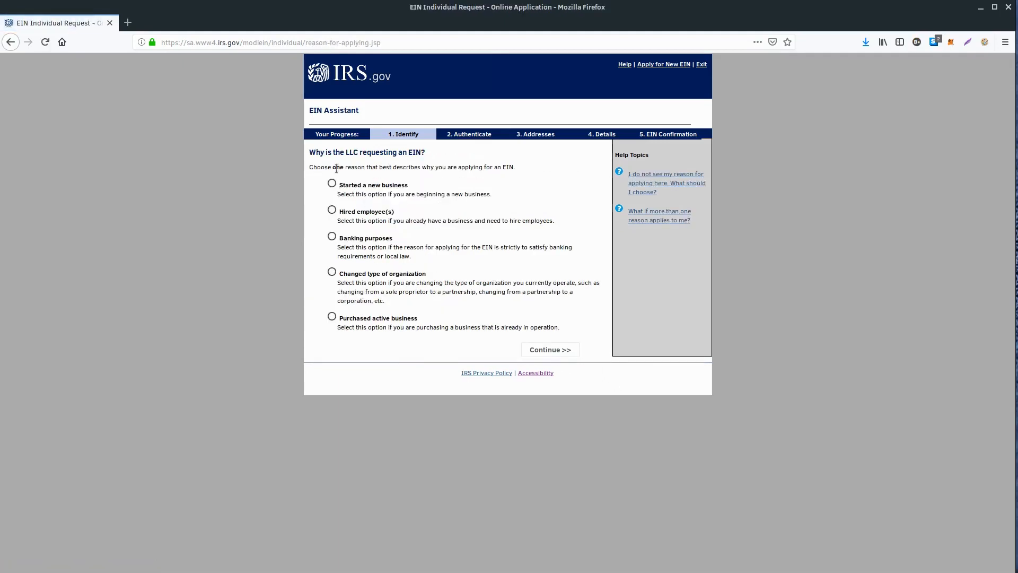
Give "Started a new business" as the reason for requesting the EIN and choose Individual as the responsible party
click(333, 183)
click(551, 350)
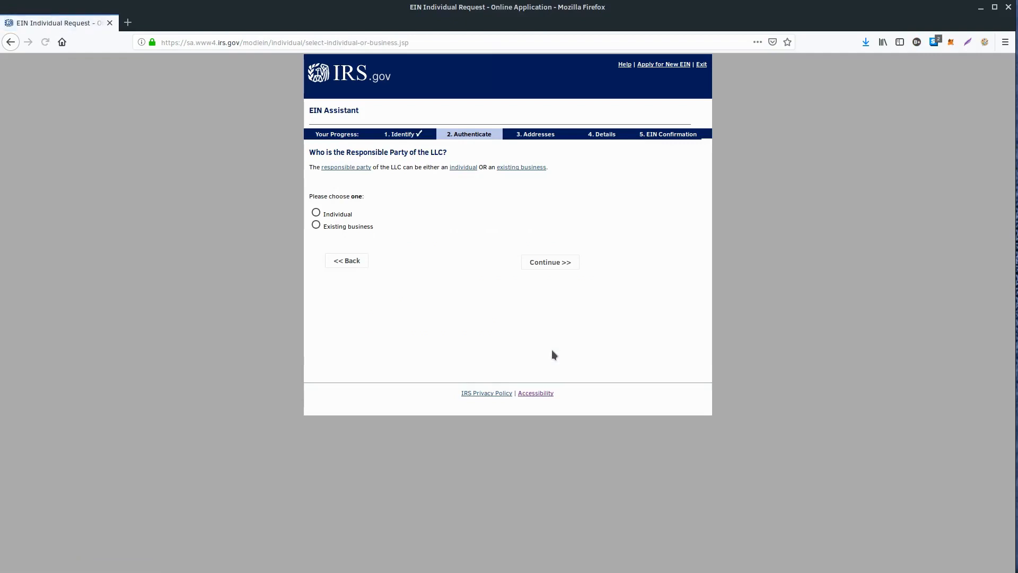
click(317, 213)
click(541, 262)
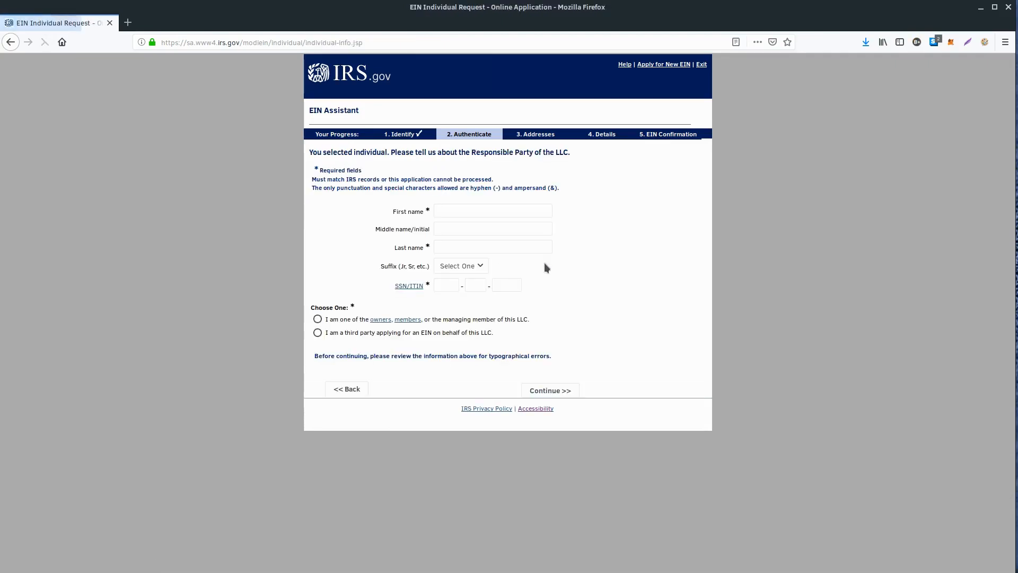
Fill in the responsible party's first and last name from the saved autofill entry
click(464, 213)
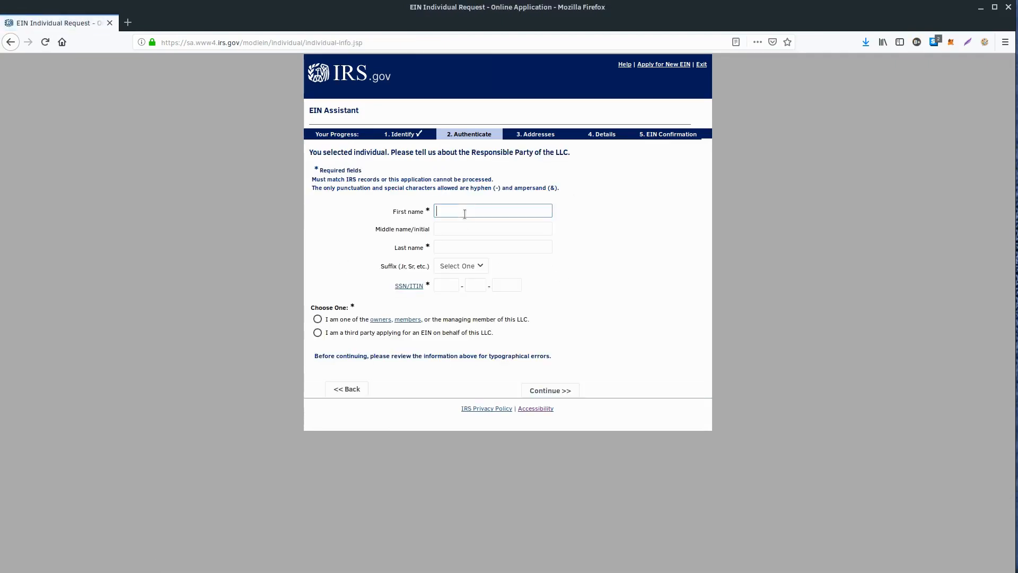
text(Ry)
key(Down)
key(Return)
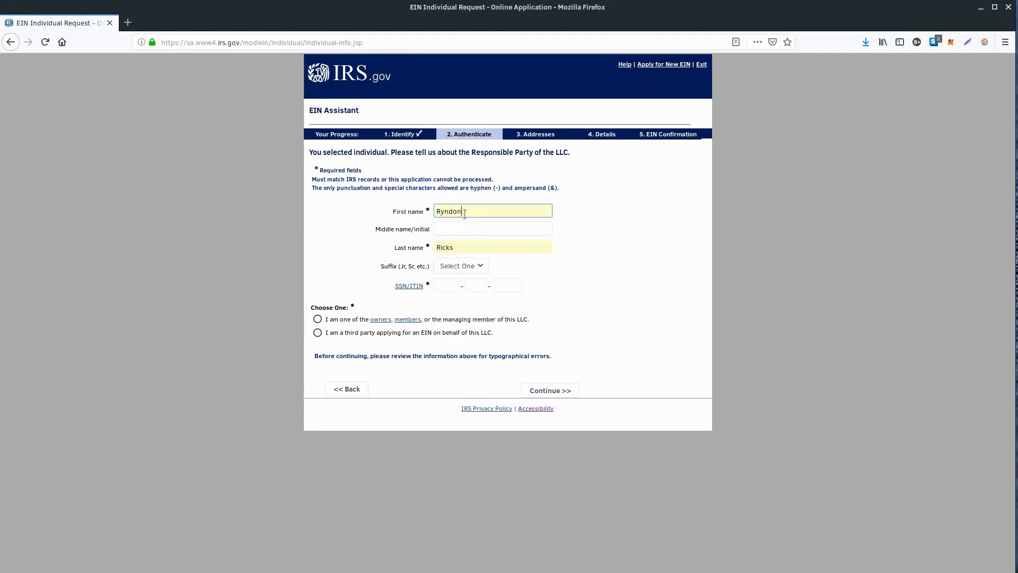
click(452, 266)
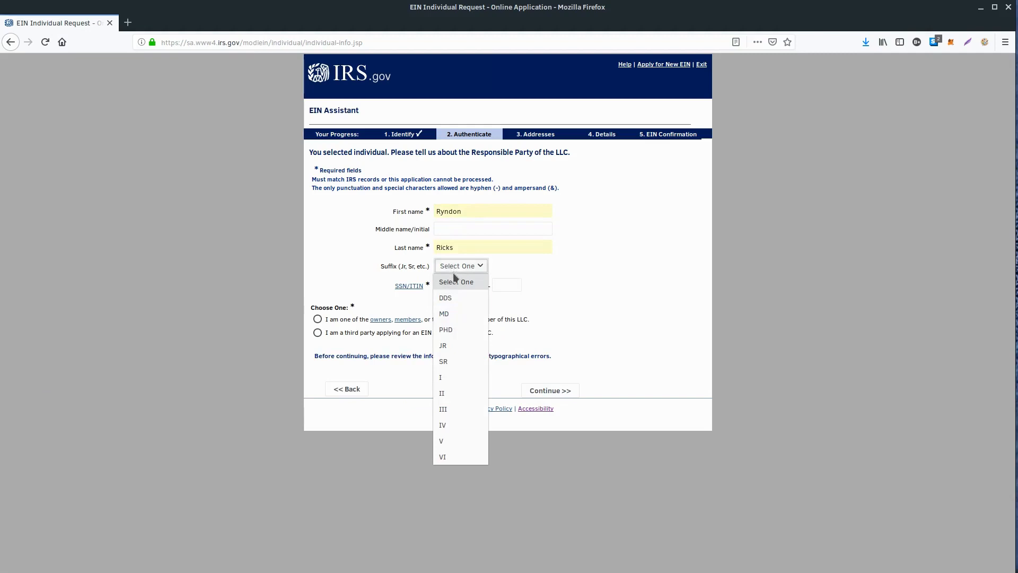
click(479, 286)
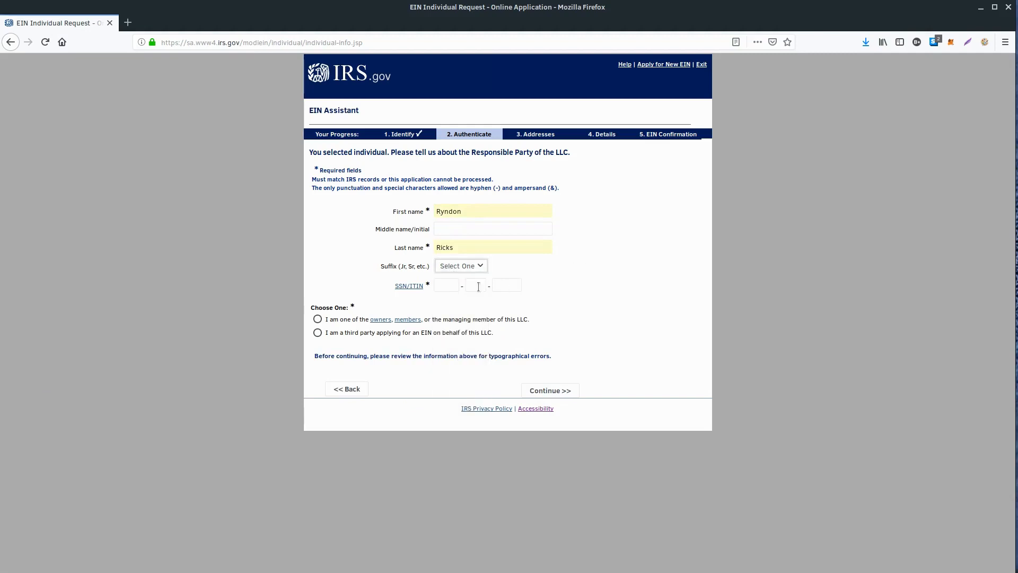
click(460, 267)
click(460, 267)
Enter the responsible party's SSN/ITIN, declare the applicant an owner or member of the LLC, and continue
click(439, 287)
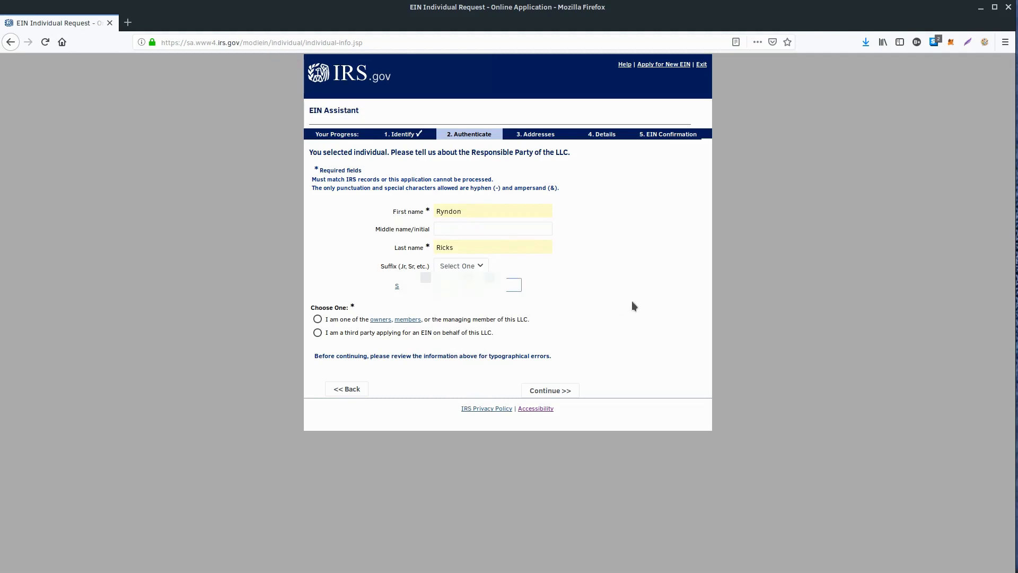
text(54)
click(319, 319)
click(318, 320)
click(551, 390)
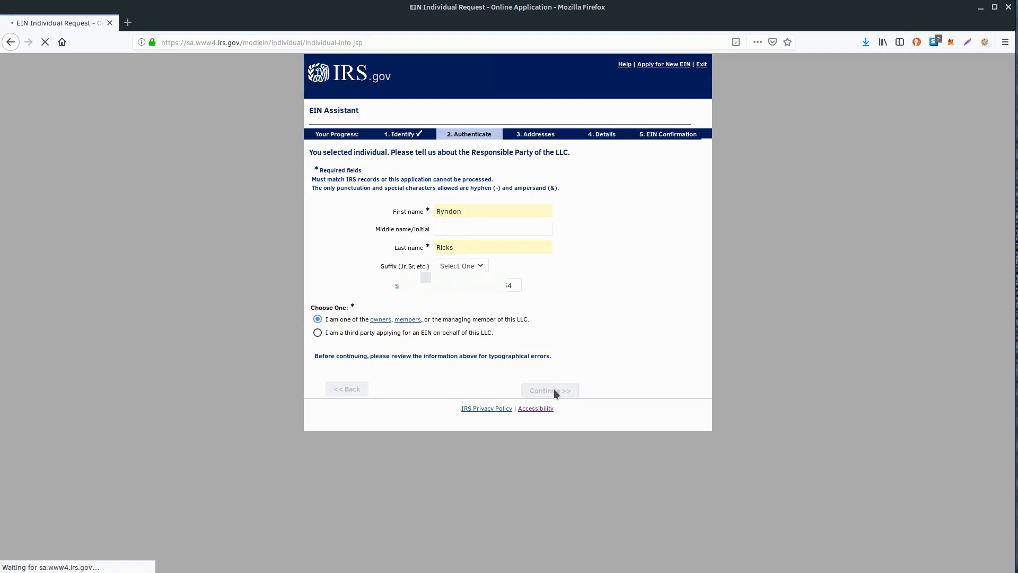
Fill in the LLC's physical address and phone number with autofill, keep No for a different mailing address, and continue
click(430, 218)
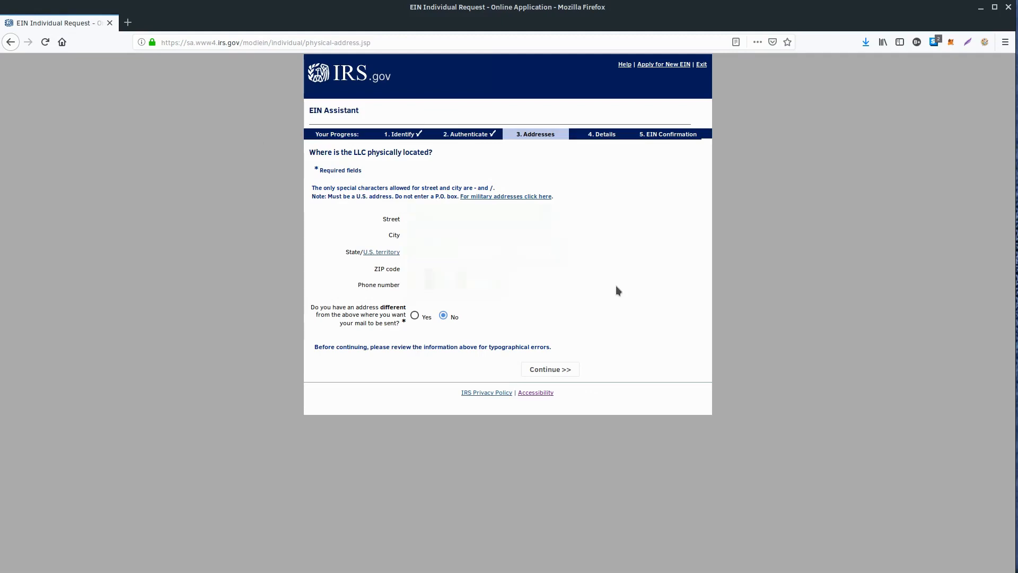
text(7)
key(Down)
key(Return)
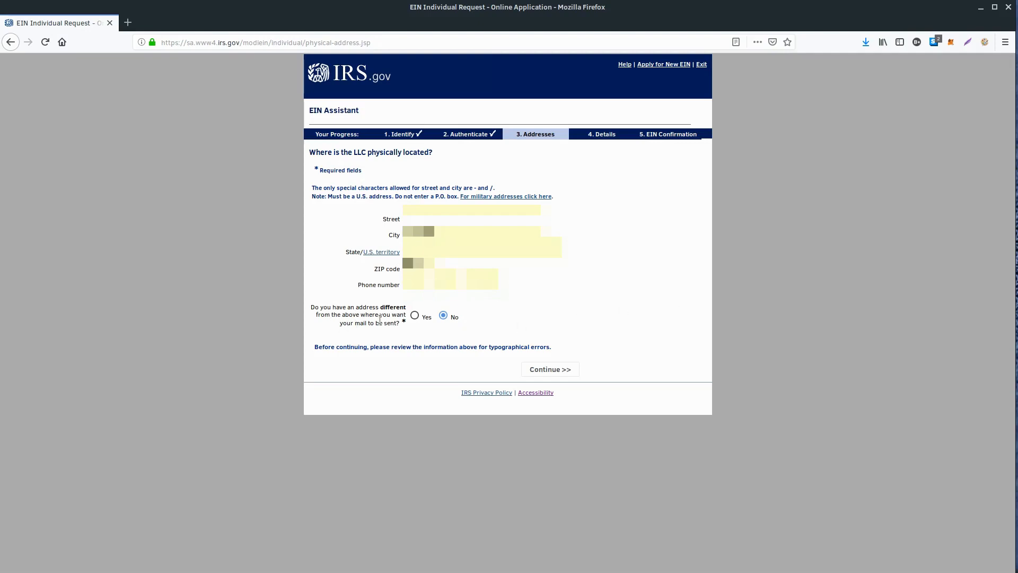
click(551, 371)
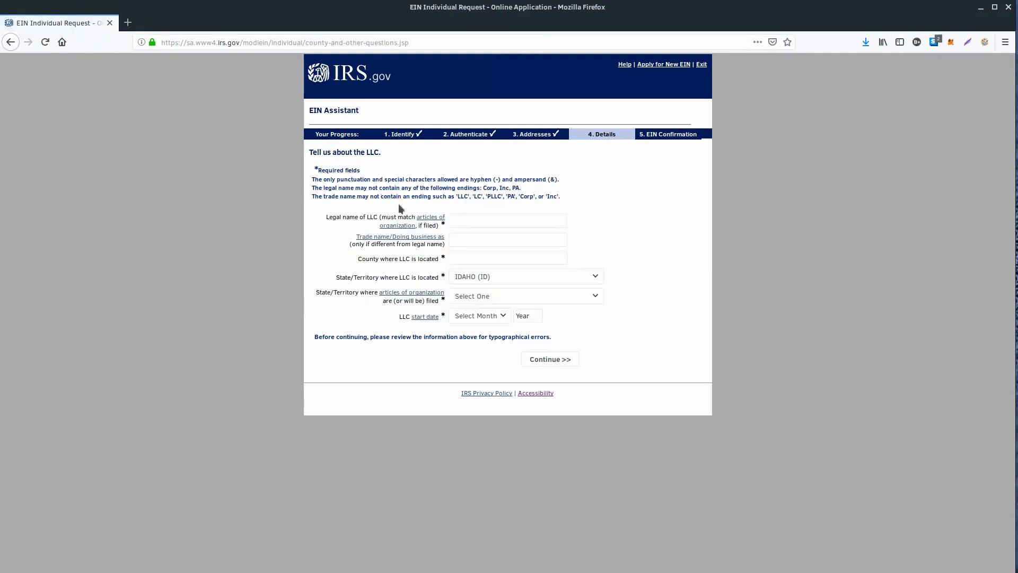
Enter "Rix Studios LLC" as the legal name and "Madison" as the county, leaving the trade name blank
click(463, 219)
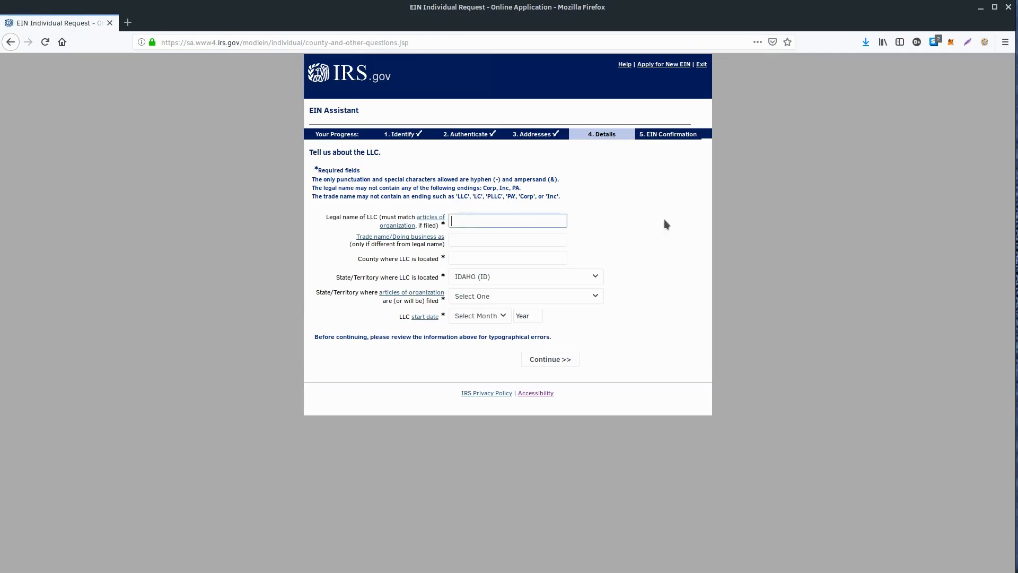
text(Rix Studios LLC)
click(461, 240)
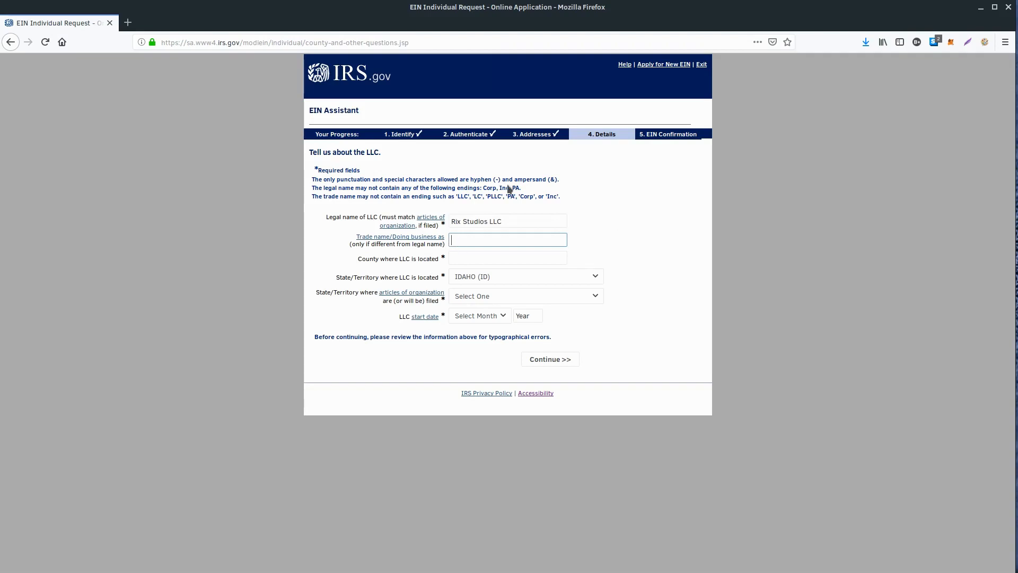
click(458, 257)
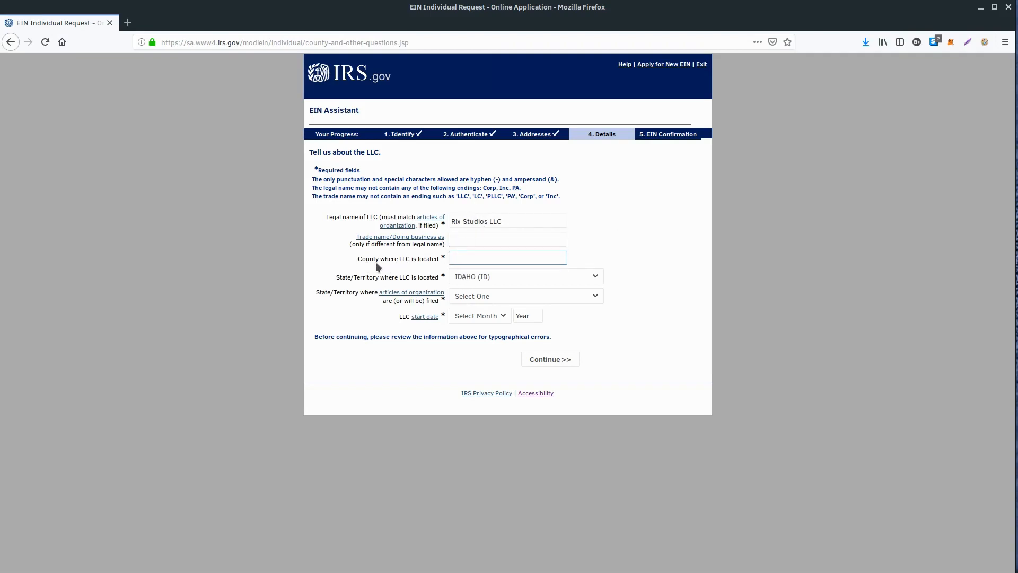
text(Madison)
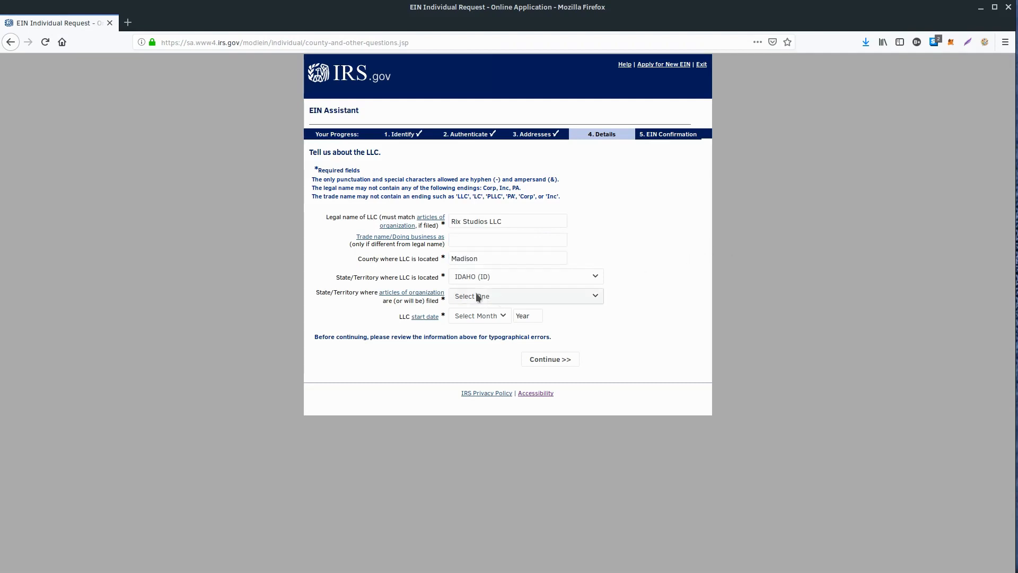
Keep Idaho as the LLC's location and set Idaho (ID) as the state where the articles of organization are filed
click(472, 277)
click(472, 278)
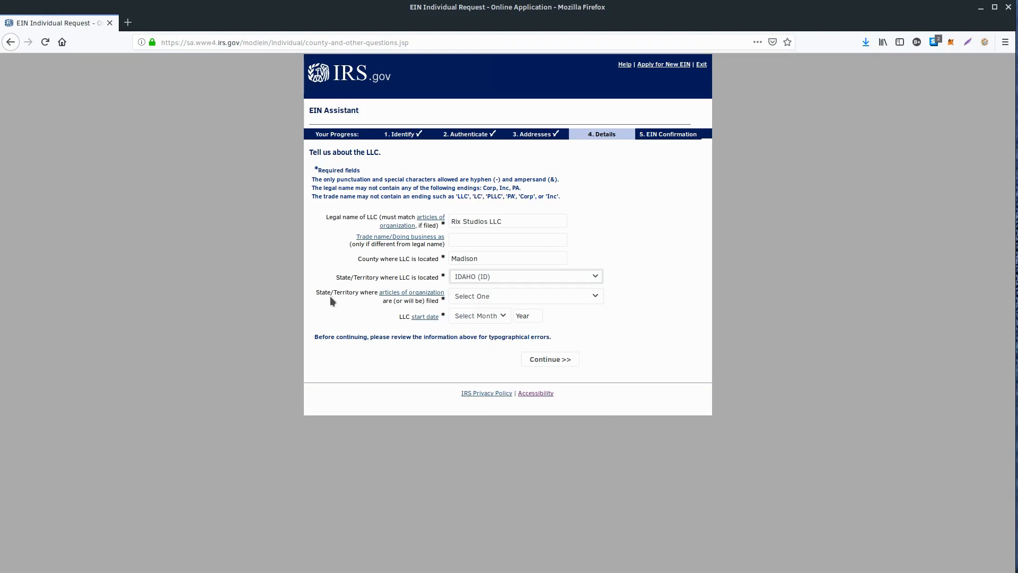
click(471, 297)
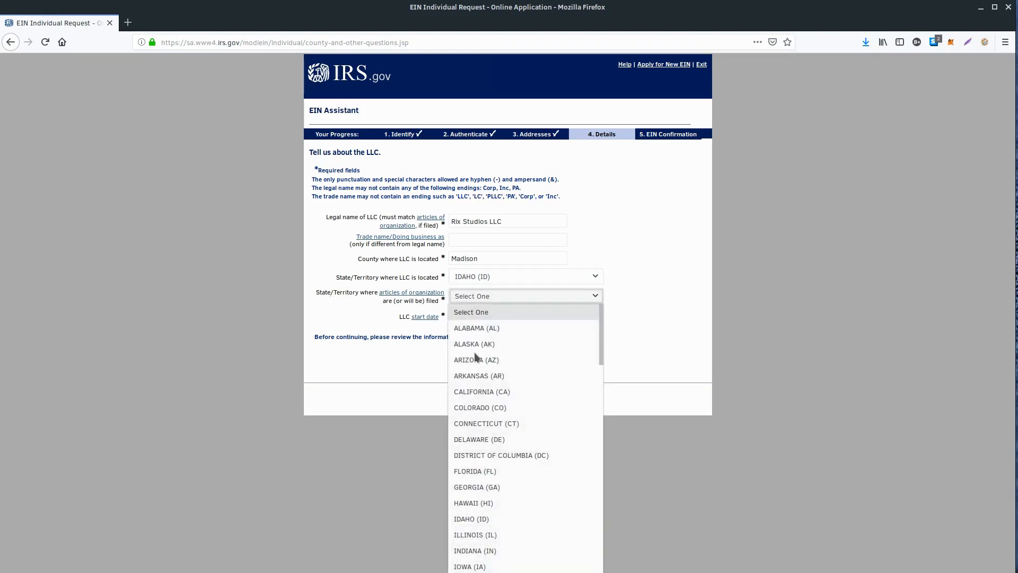
click(466, 520)
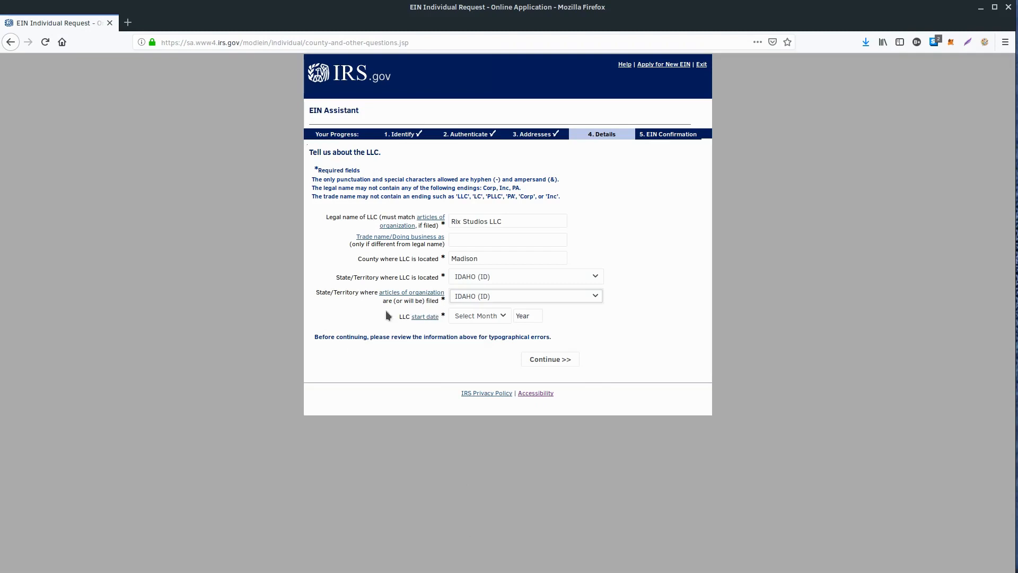
Set the LLC start date to January 2019 and continue past the LLC details
click(470, 315)
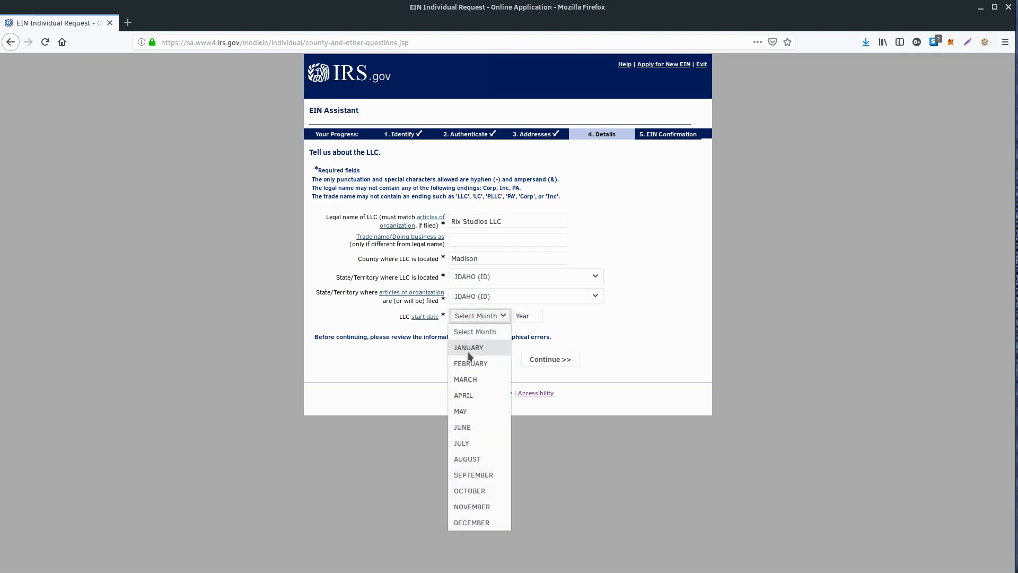
click(471, 346)
click(525, 317)
text(2019)
click(357, 367)
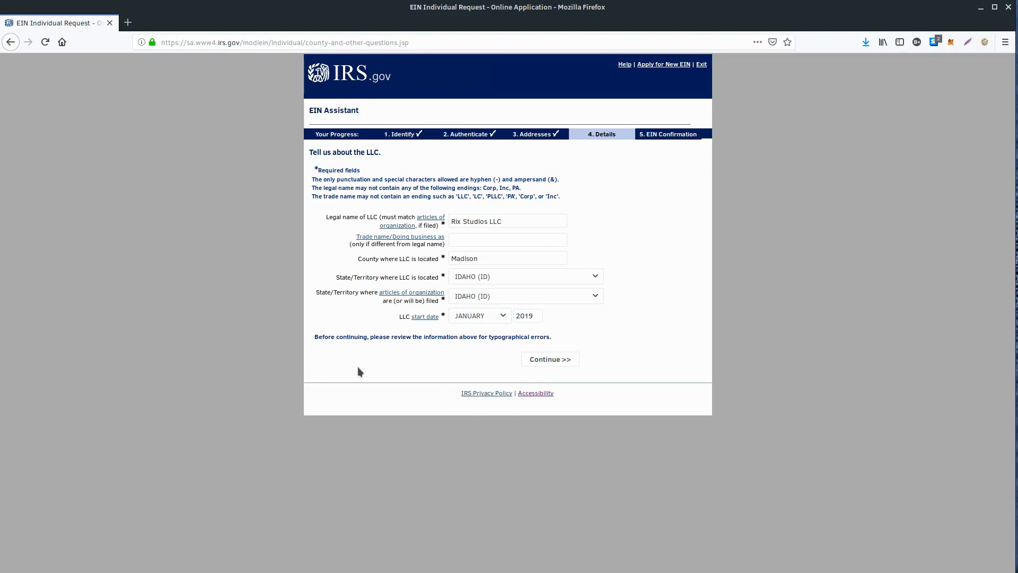
click(553, 362)
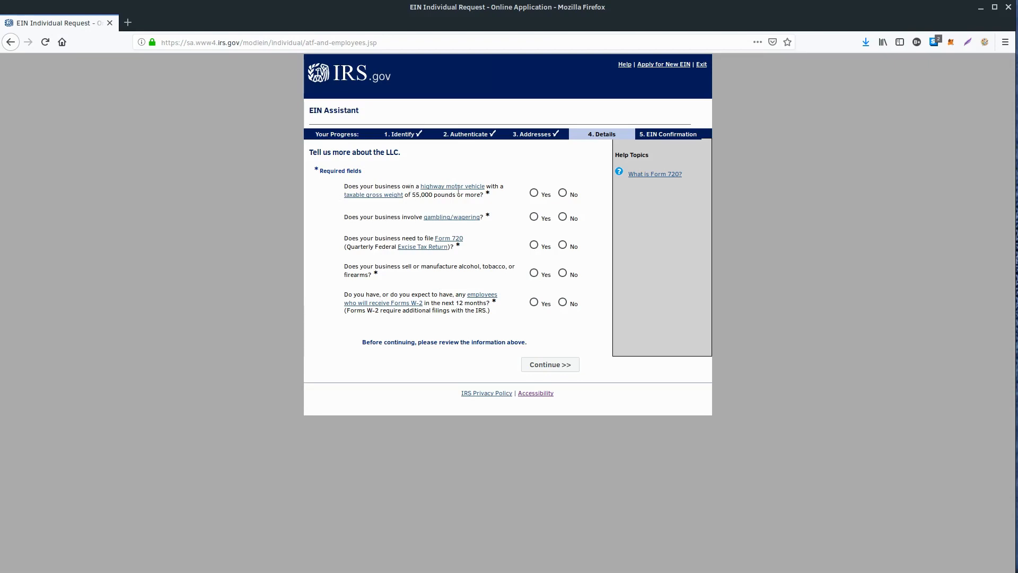
Answer No to the highway vehicle, gambling, Form 720, alcohol/tobacco/firearms and W-2 employee questions, and continue
click(563, 194)
click(562, 218)
click(563, 245)
click(547, 366)
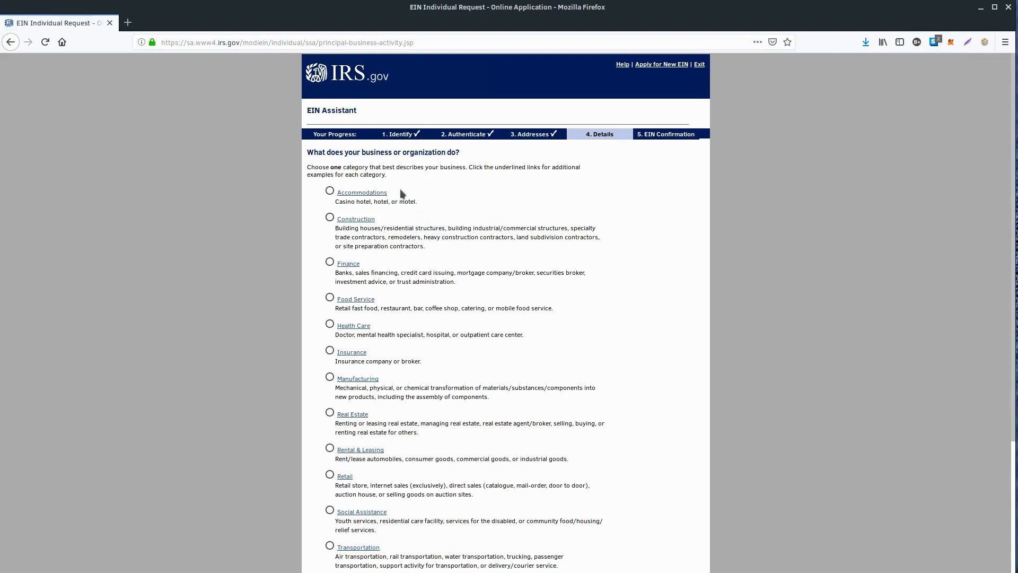
Choose Other as the category describing what the business does and continue
scroll(371, 212, down, 1)
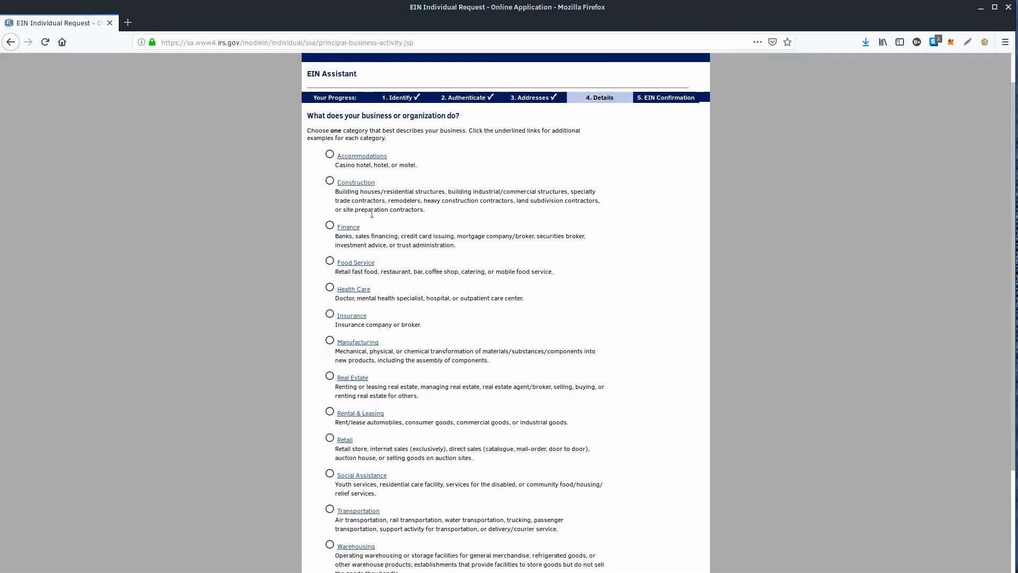
scroll(408, 255, down, 1)
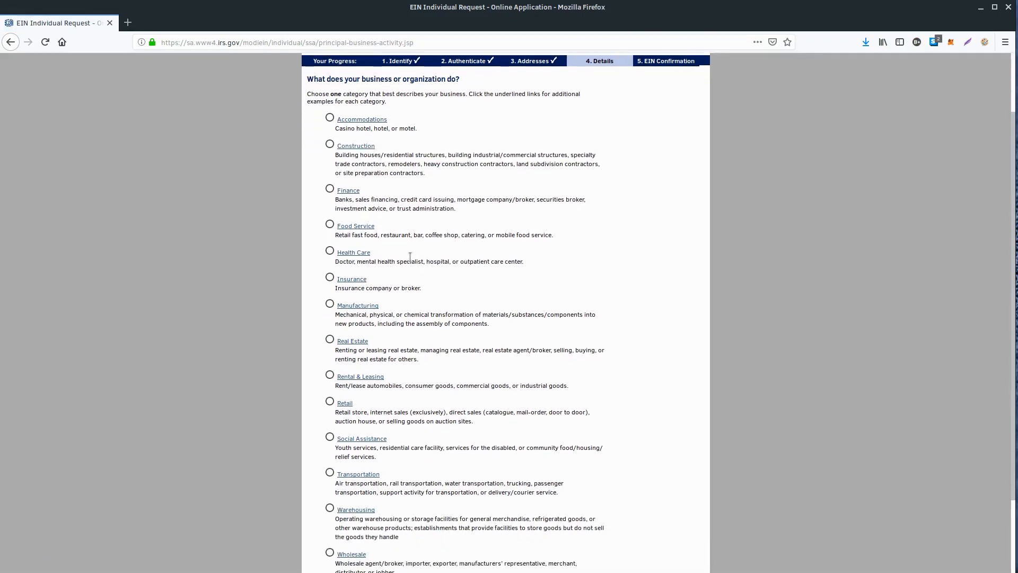
scroll(410, 256, down, 3)
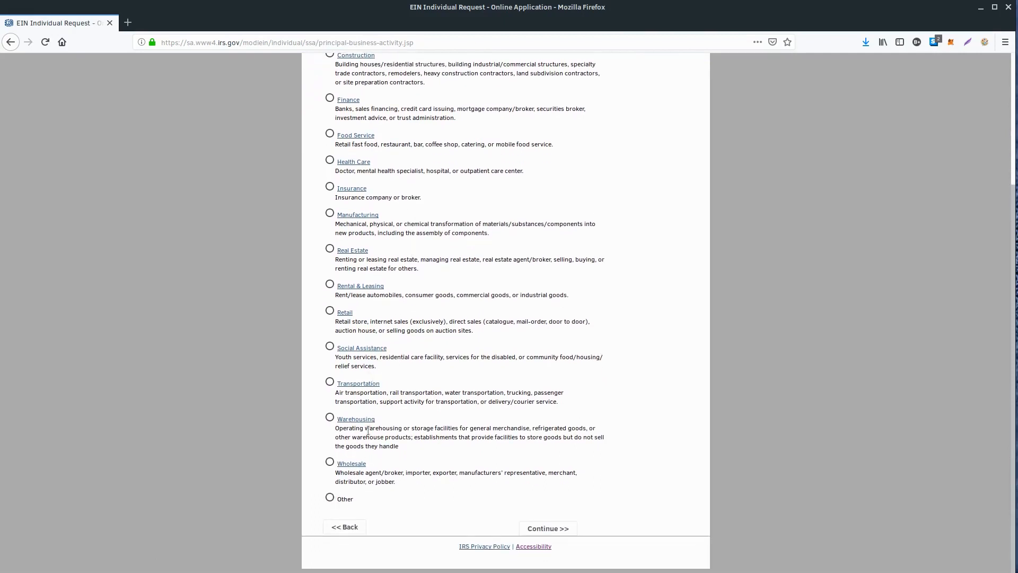
click(329, 497)
scroll(379, 228, up, 6)
scroll(379, 228, down, 6)
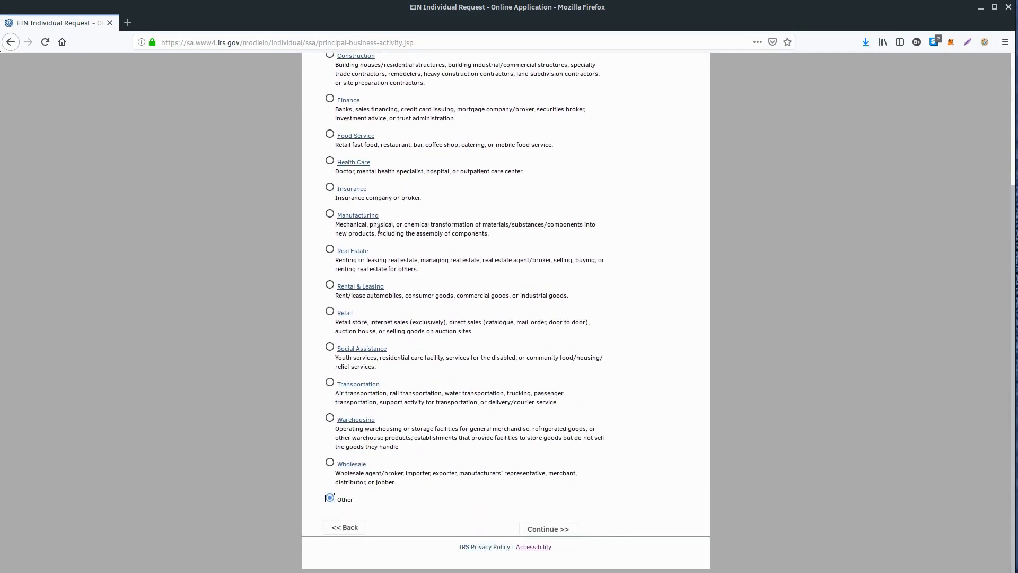
click(548, 528)
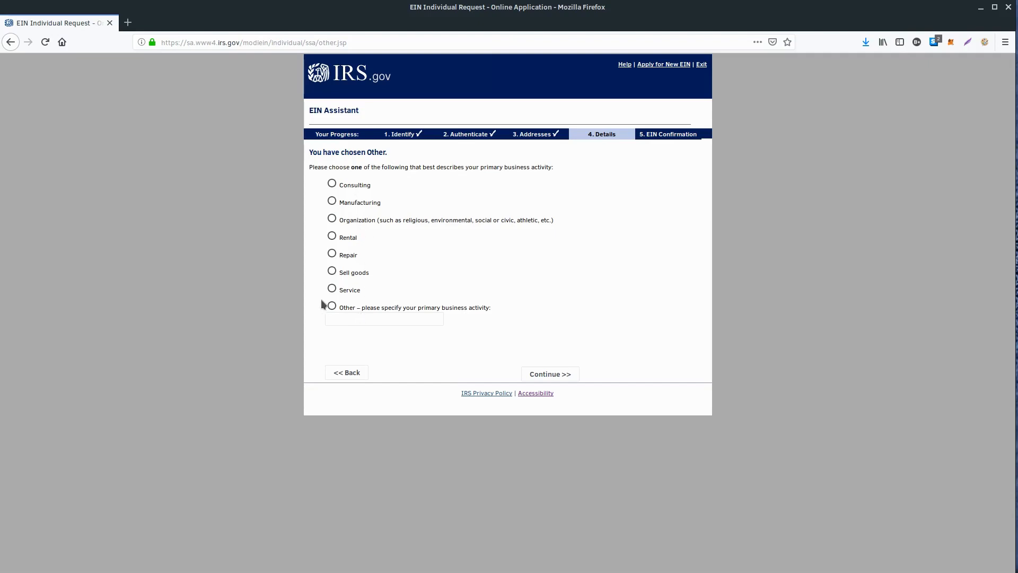
Choose Consulting as the primary business activity and continue
click(332, 183)
click(331, 305)
click(334, 318)
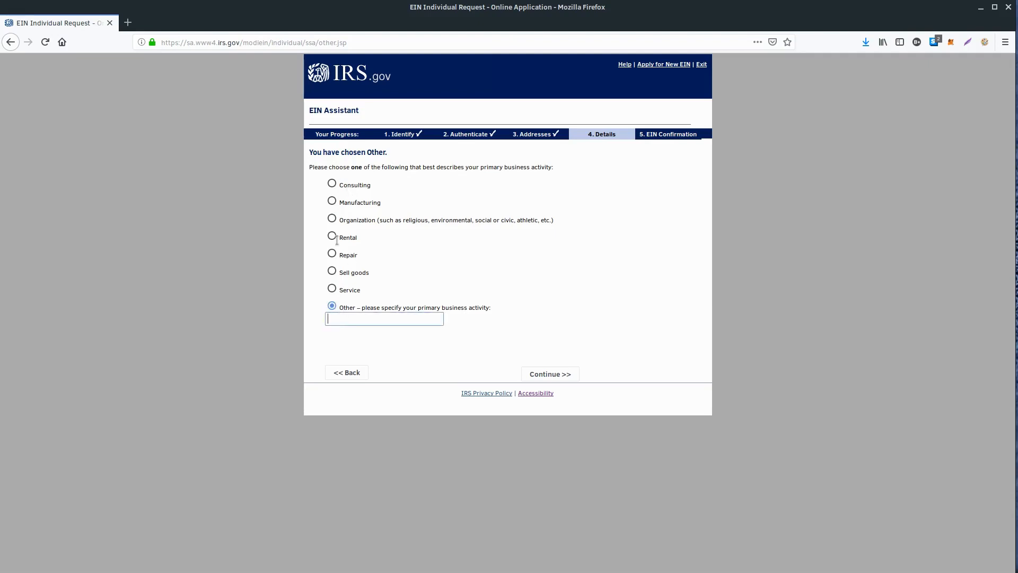
click(332, 184)
click(544, 301)
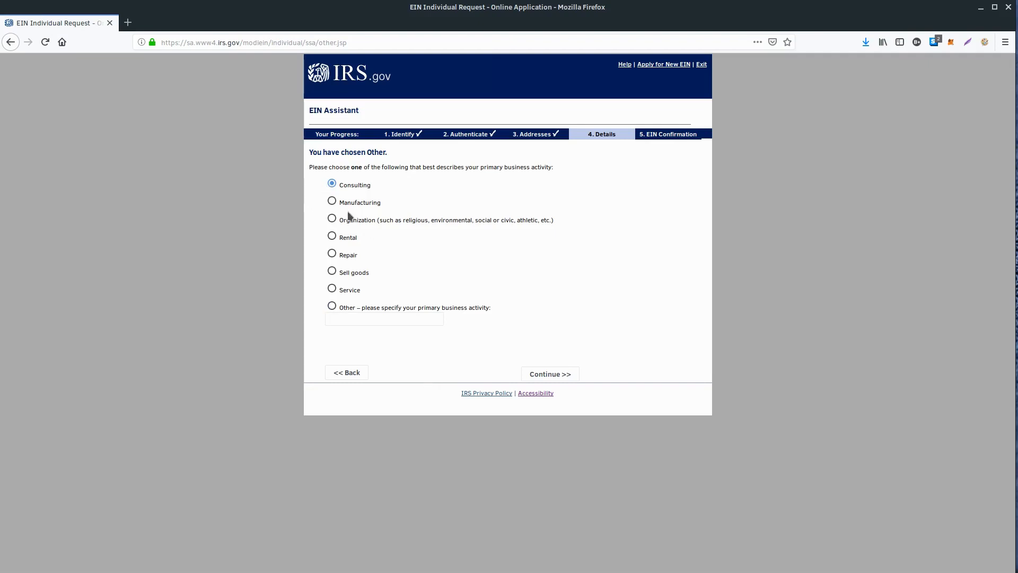
click(549, 374)
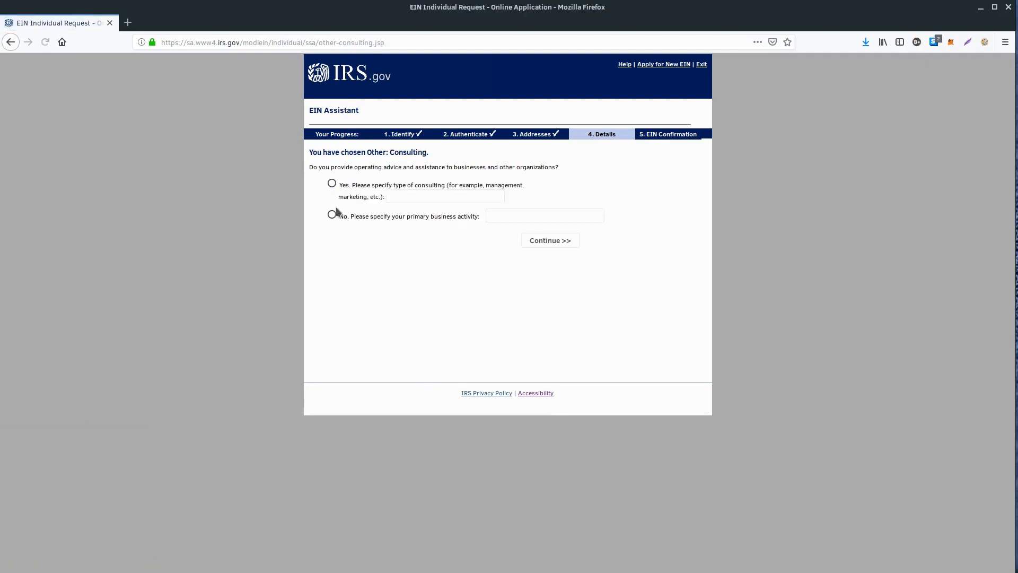
Answer No to providing operating advice, specify "Media Production" as the primary business activity, and continue
click(332, 215)
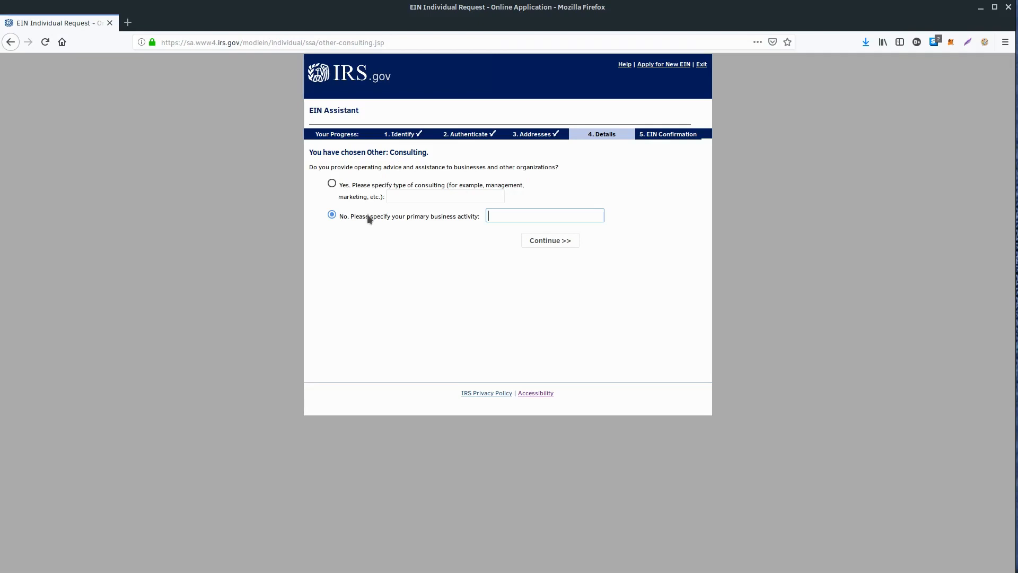
text(Media Production)
click(542, 241)
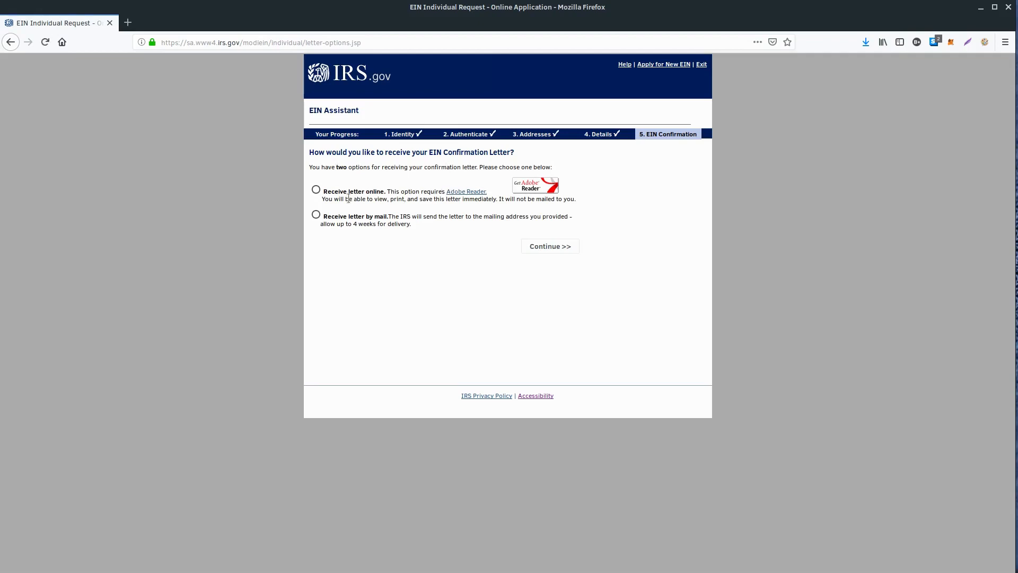
Choose to receive the EIN confirmation letter online, then review the application summary and submit it
click(317, 190)
click(555, 247)
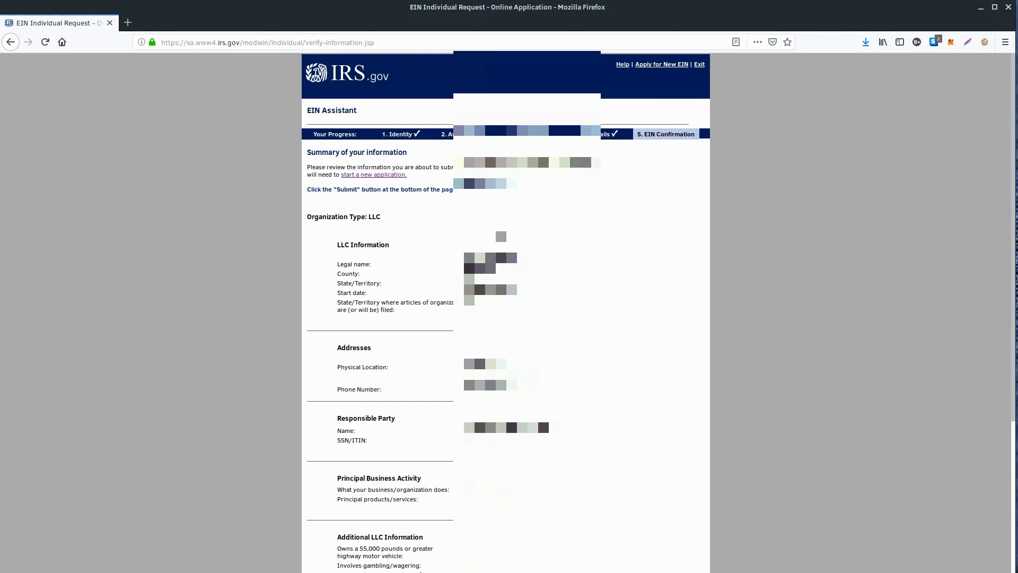
scroll(496, 241, down, 1)
scroll(505, 313, down, 1)
scroll(505, 313, down, 1)
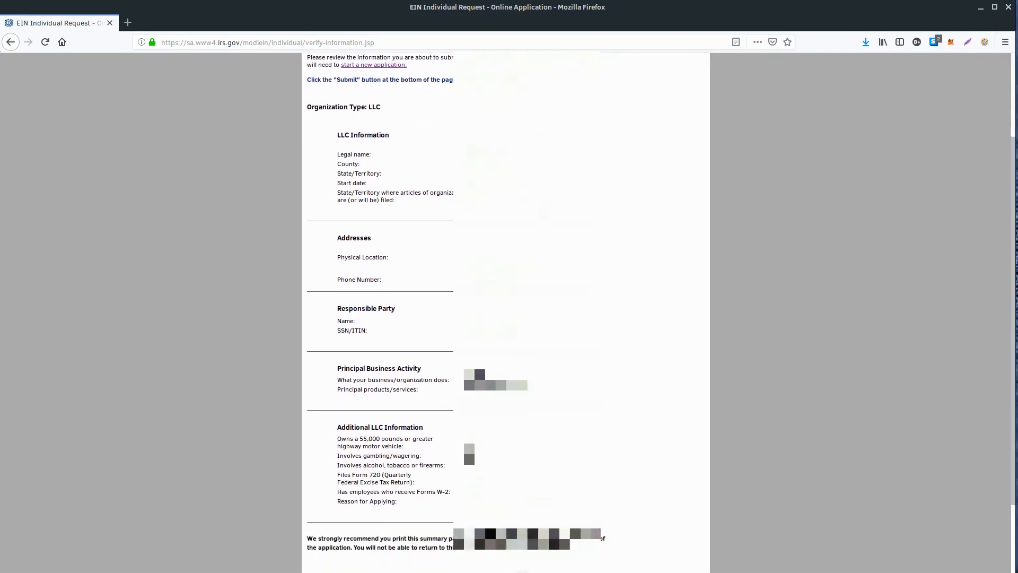
scroll(623, 335, down, 2)
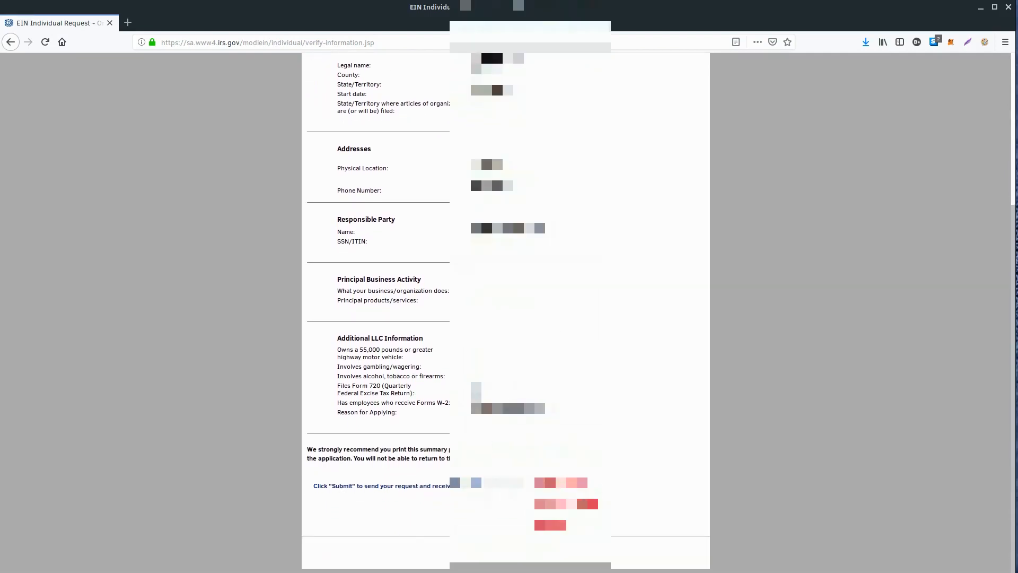
click(503, 486)
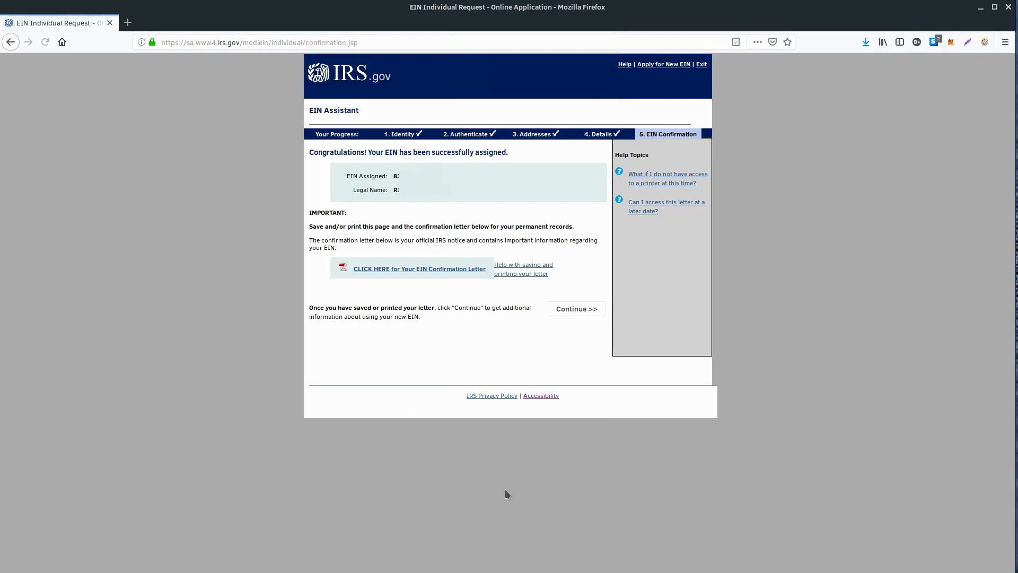